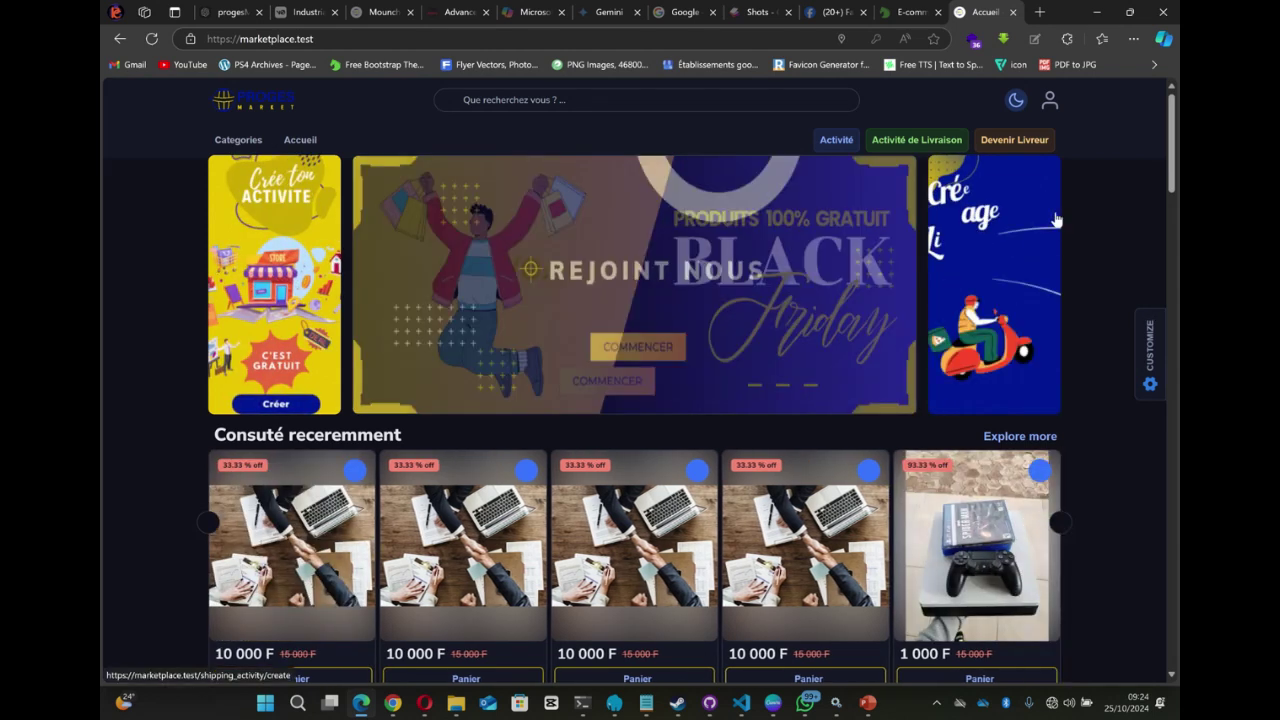
- Open the account options menu from the user icon on the homepage header
{"action": "scroll", "coordinate": [998, 320], "scroll_direction": "down", "scroll_amount": 1}
{"action": "scroll", "coordinate": [998, 320], "scroll_direction": "up", "scroll_amount": 1}
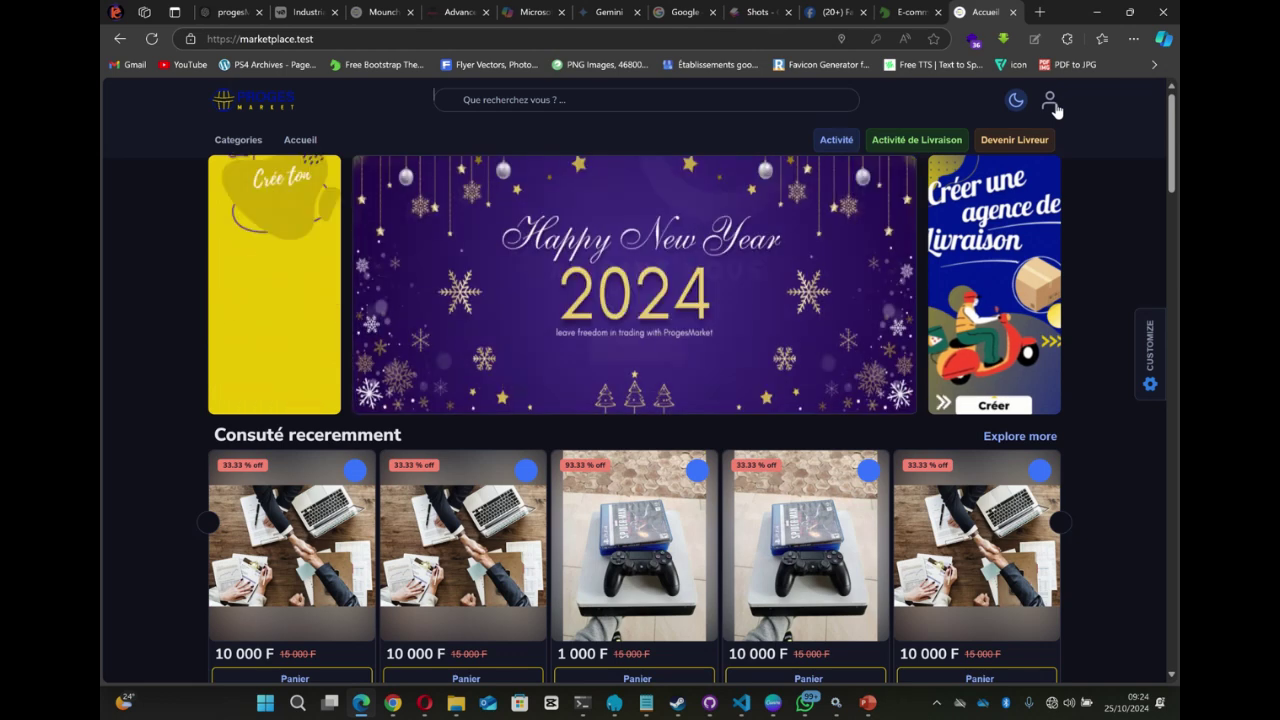
{"action": "left_click", "coordinate": [1049, 103]}
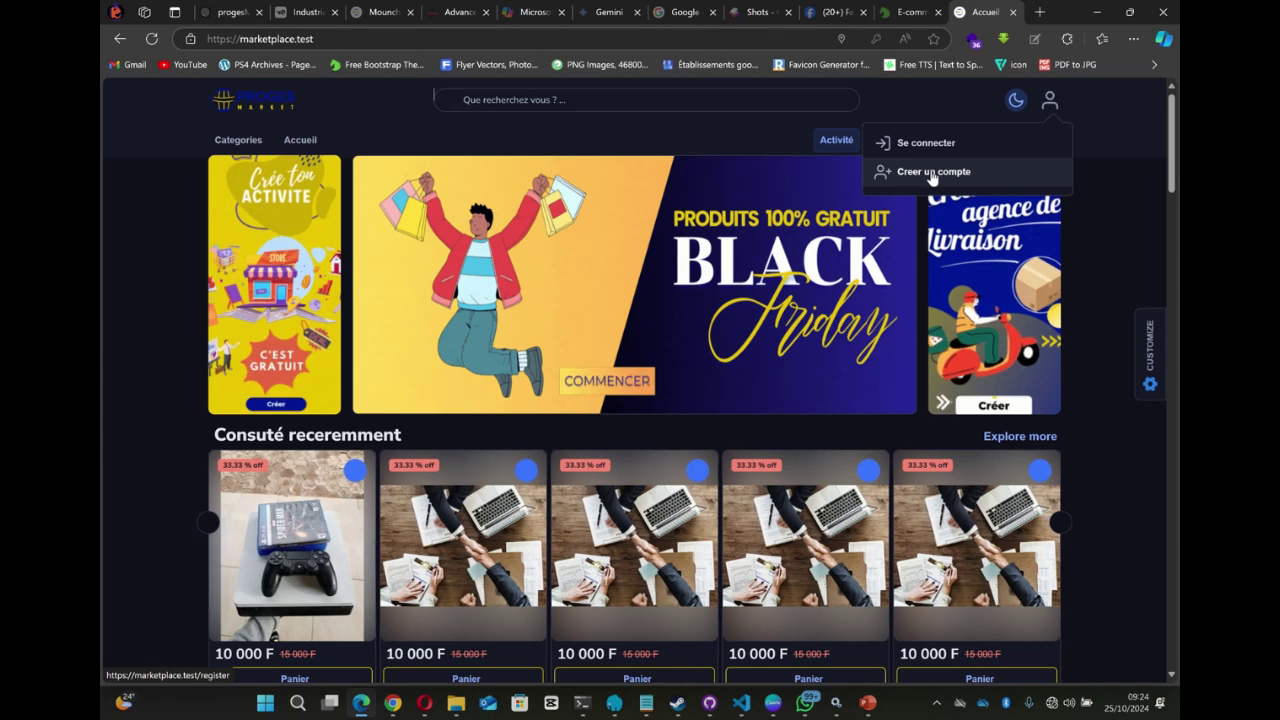
- Go to the 'Creer un compte' registration page
{"action": "left_click", "coordinate": [932, 174]}
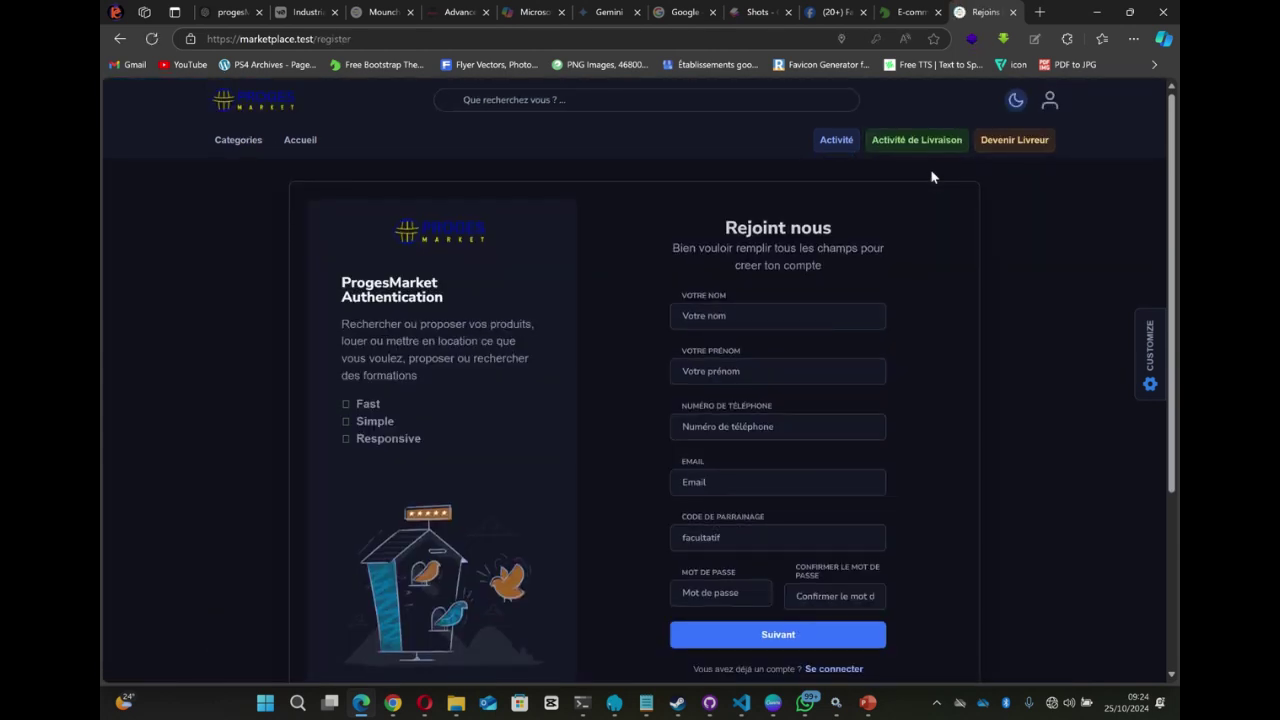
{"action": "scroll", "coordinate": [803, 347], "scroll_direction": "down", "scroll_amount": 1}
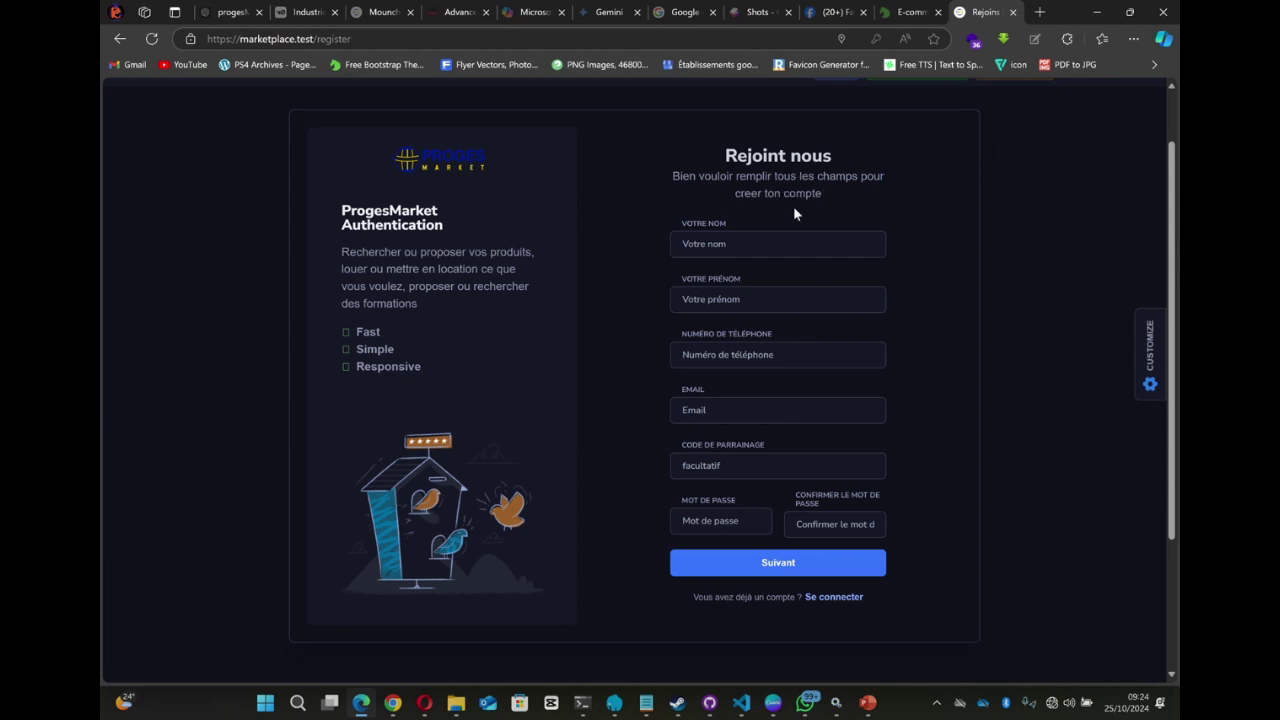
{"action": "scroll", "coordinate": [822, 244], "scroll_direction": "up", "scroll_amount": 1}
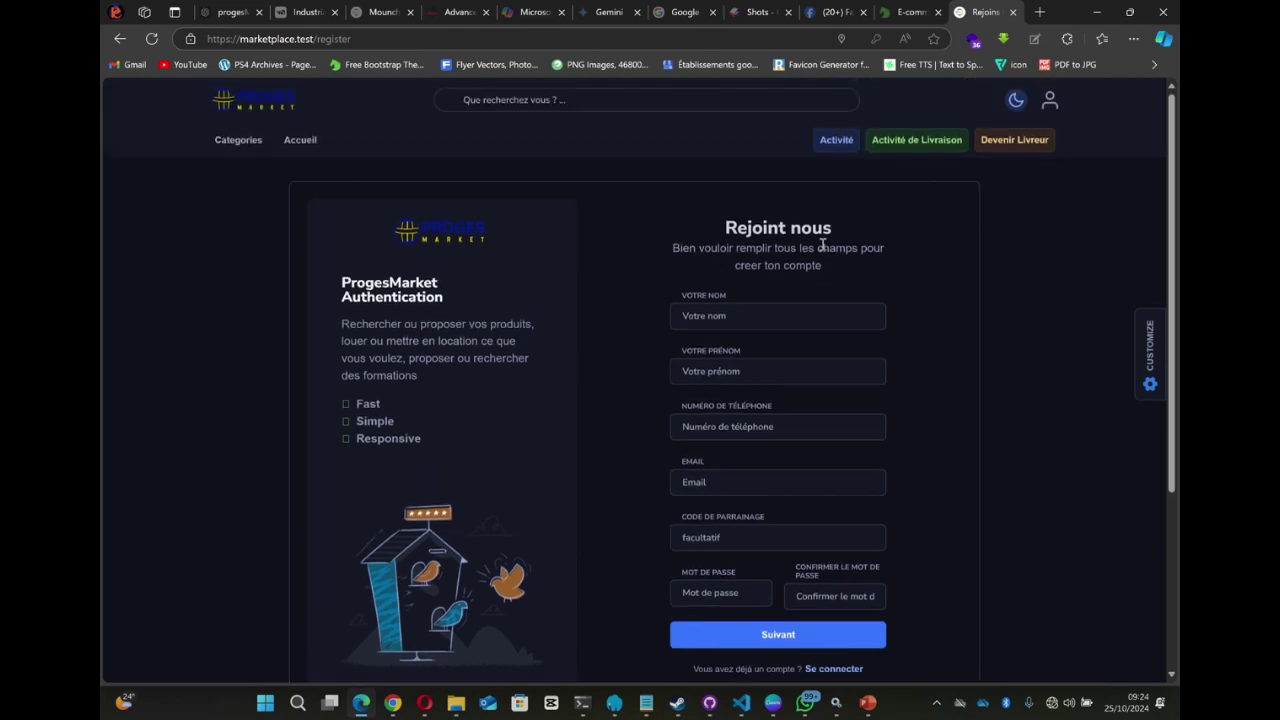
- Enter the new user's surname and first name in the register form
{"action": "left_click", "coordinate": [766, 316]}
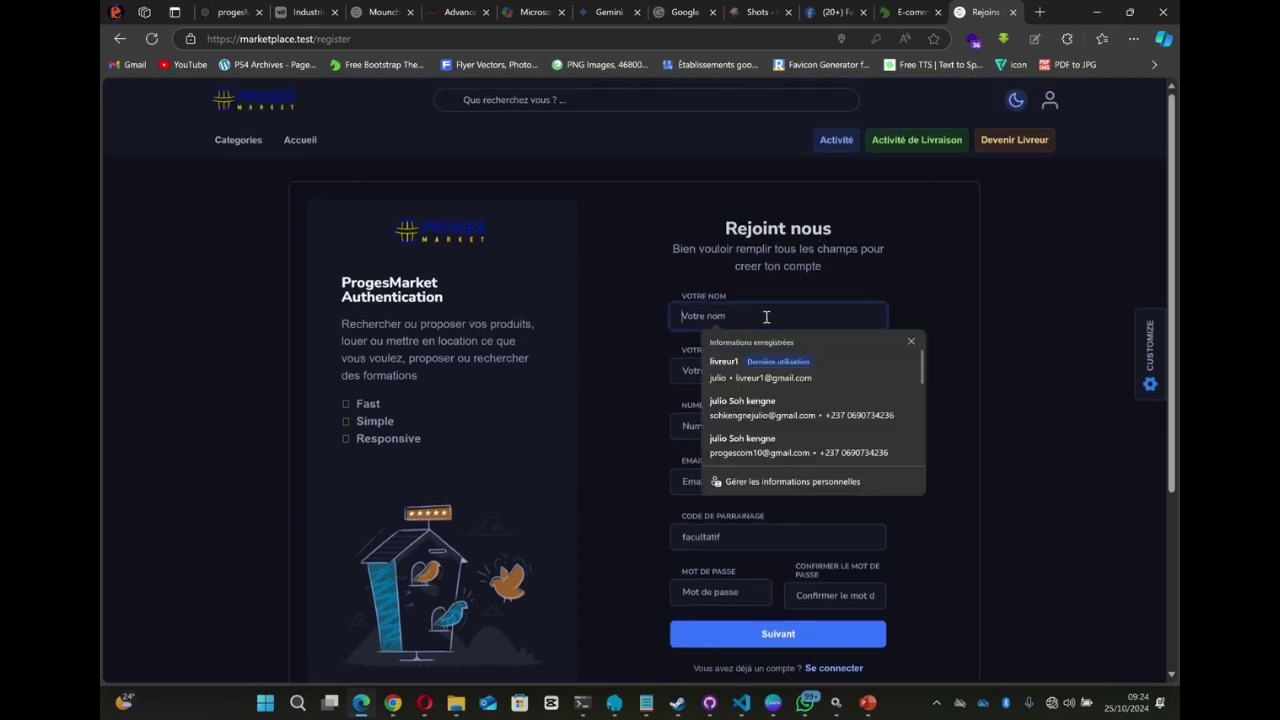
{"action": "type", "text": "ju"}
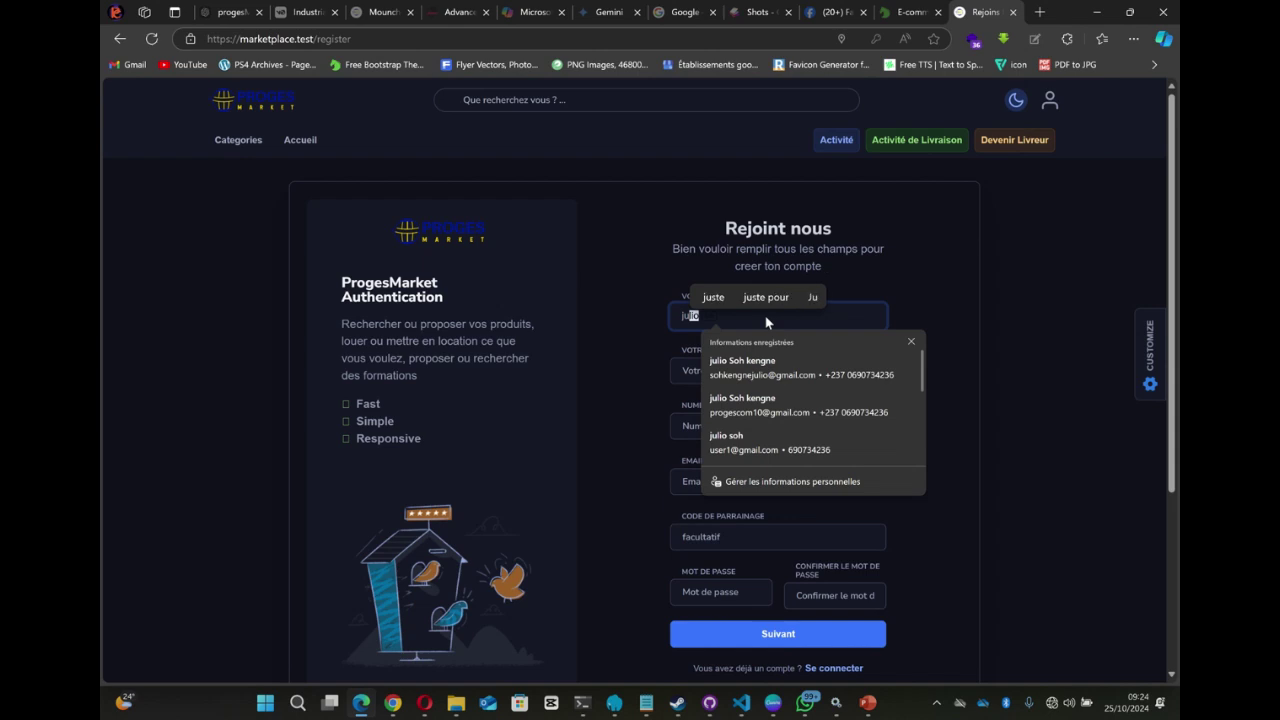
{"action": "key", "text": "BackSpace"}
{"action": "key", "text": "BackSpace"}
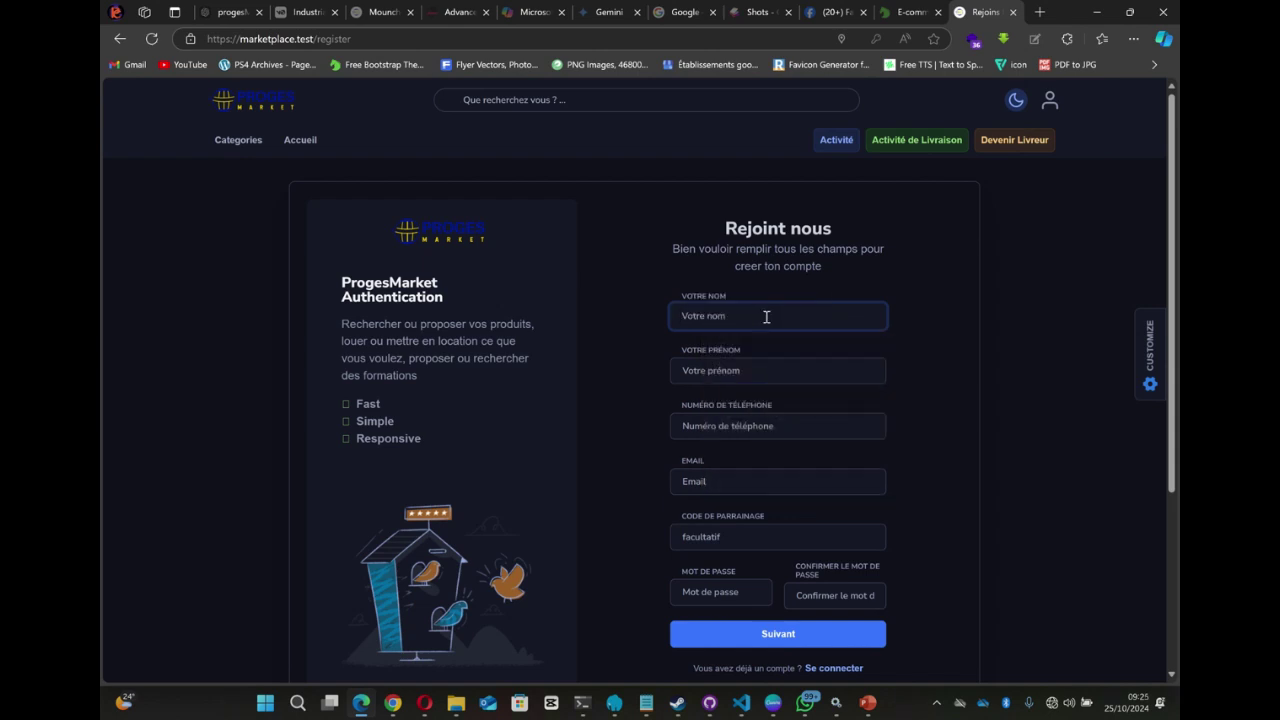
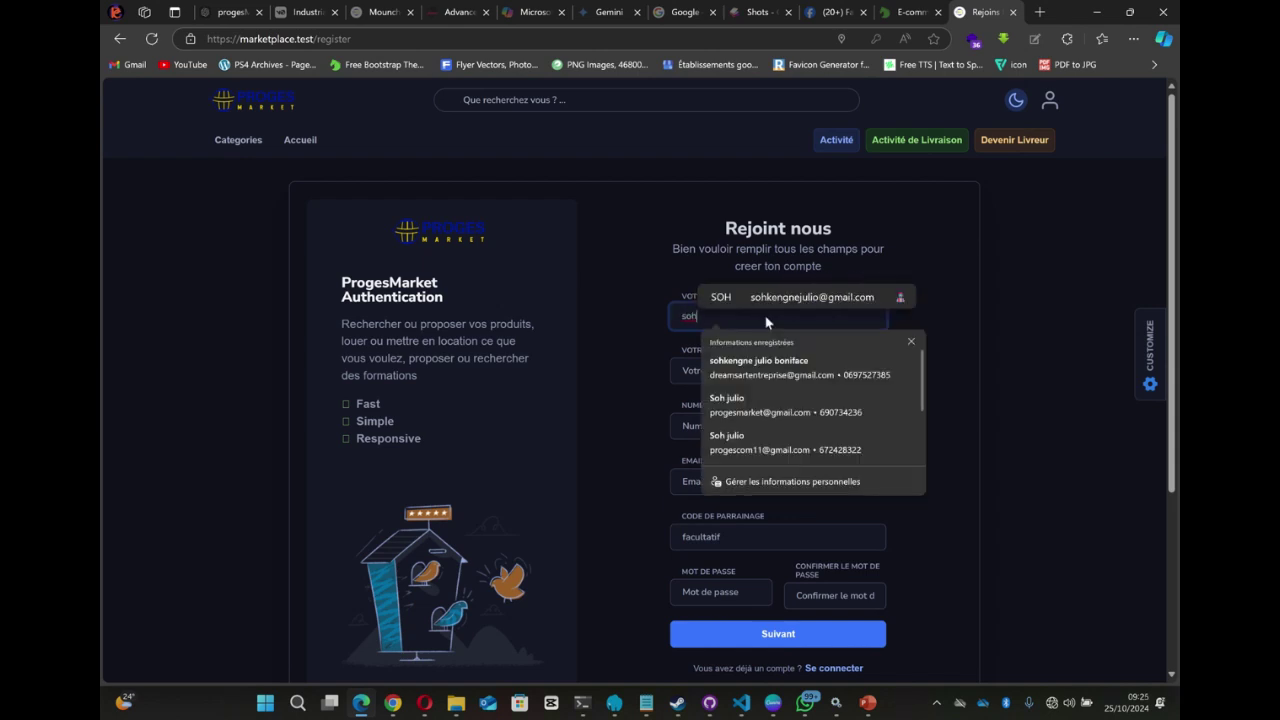
{"action": "key", "text": "Tab"}
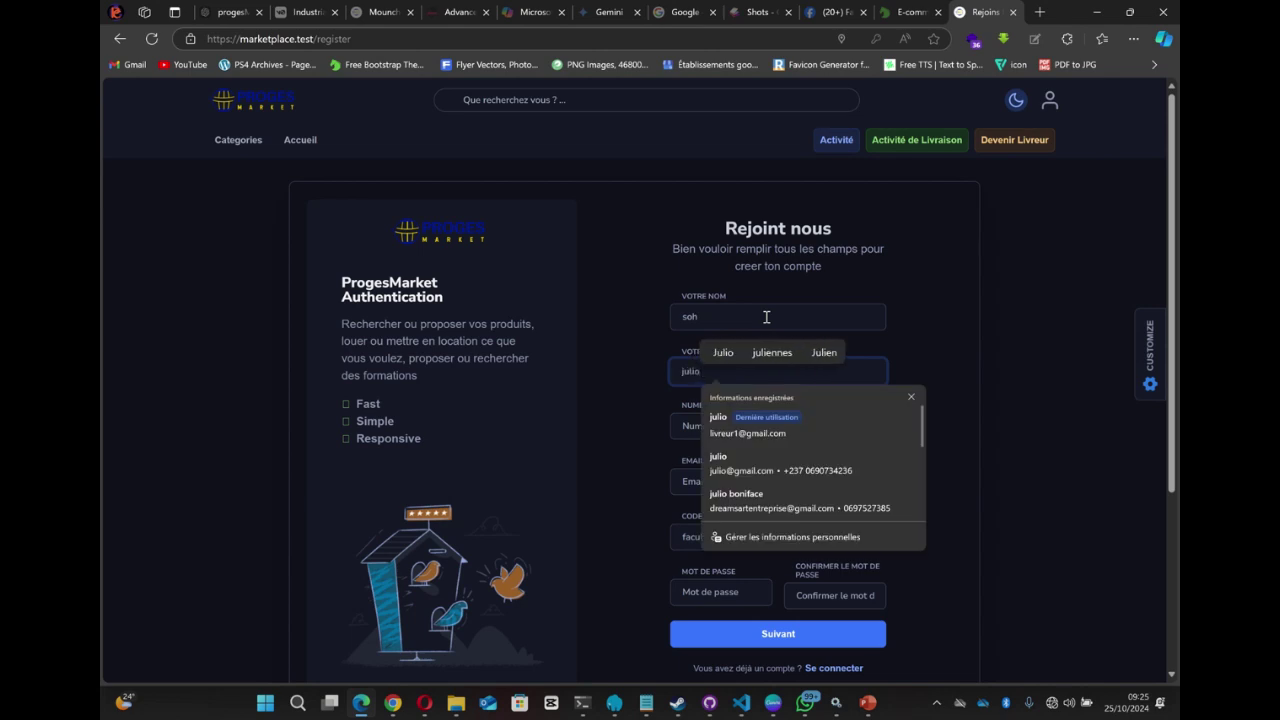
{"action": "key", "text": "Tab"}
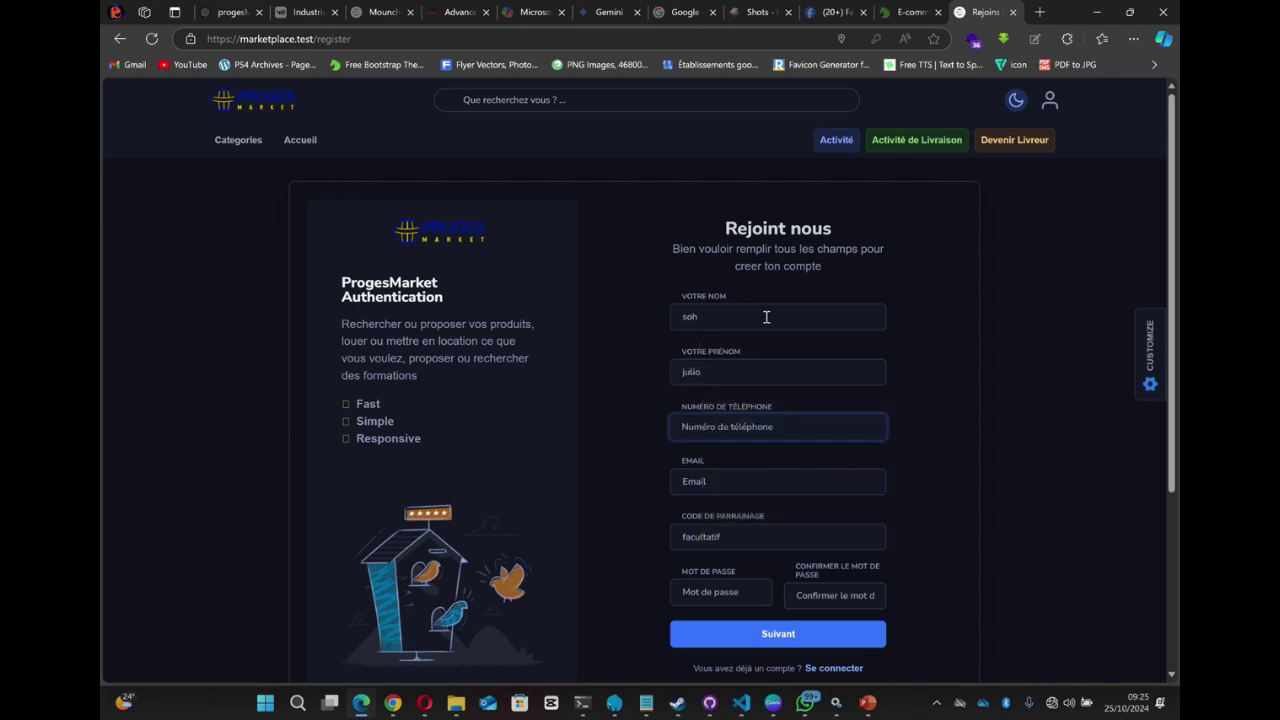
- Amend the first name and fill in the user's phone number
{"action": "left_click", "coordinate": [766, 373]}
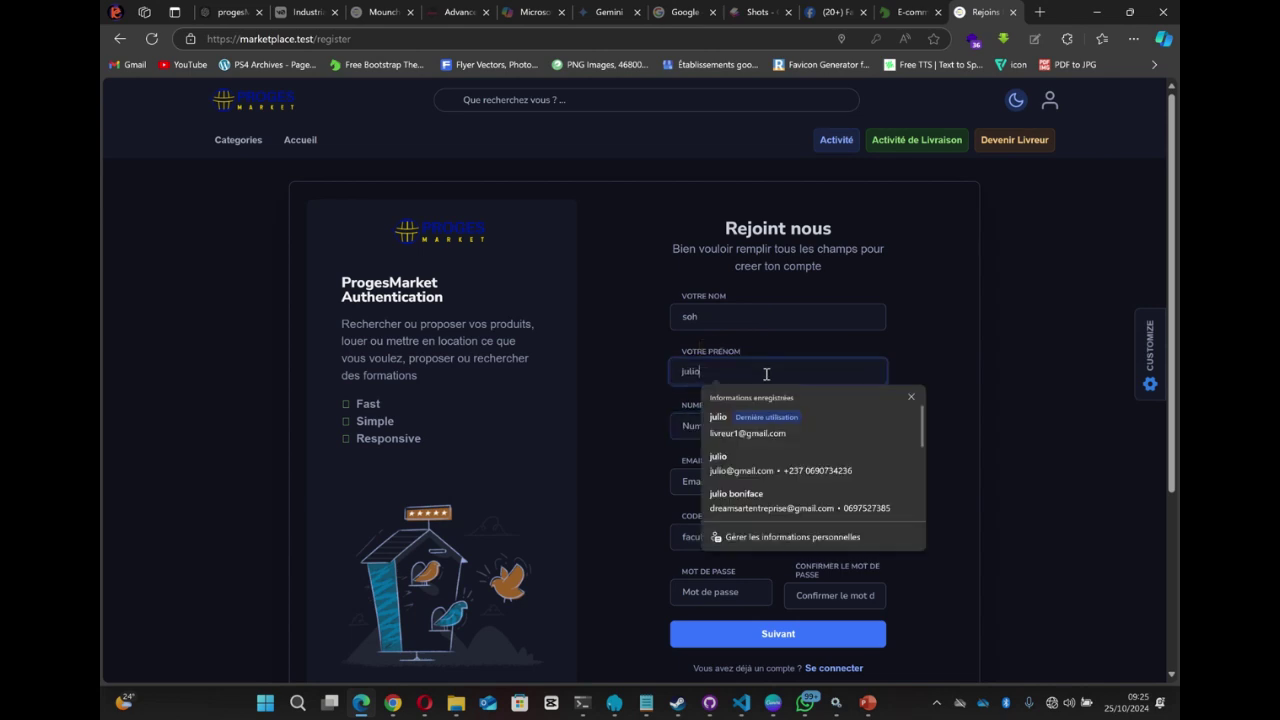
{"action": "type", "text": "2"}
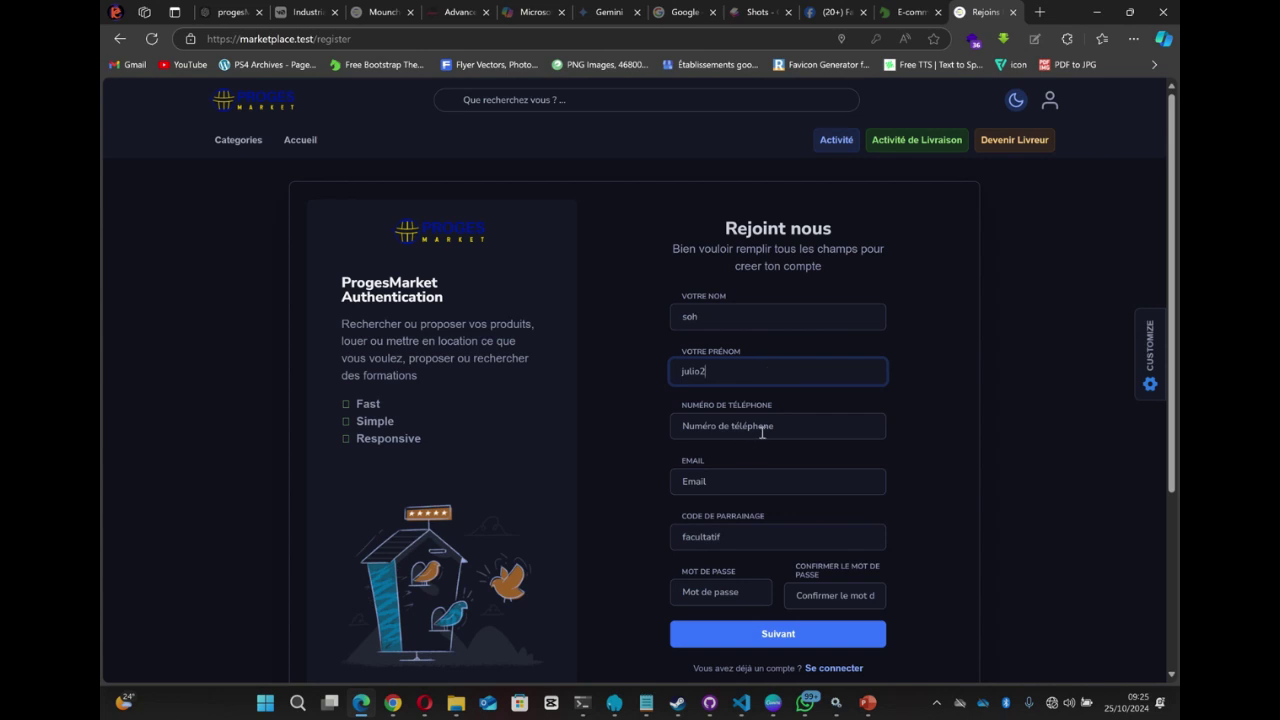
{"action": "left_click", "coordinate": [767, 427]}
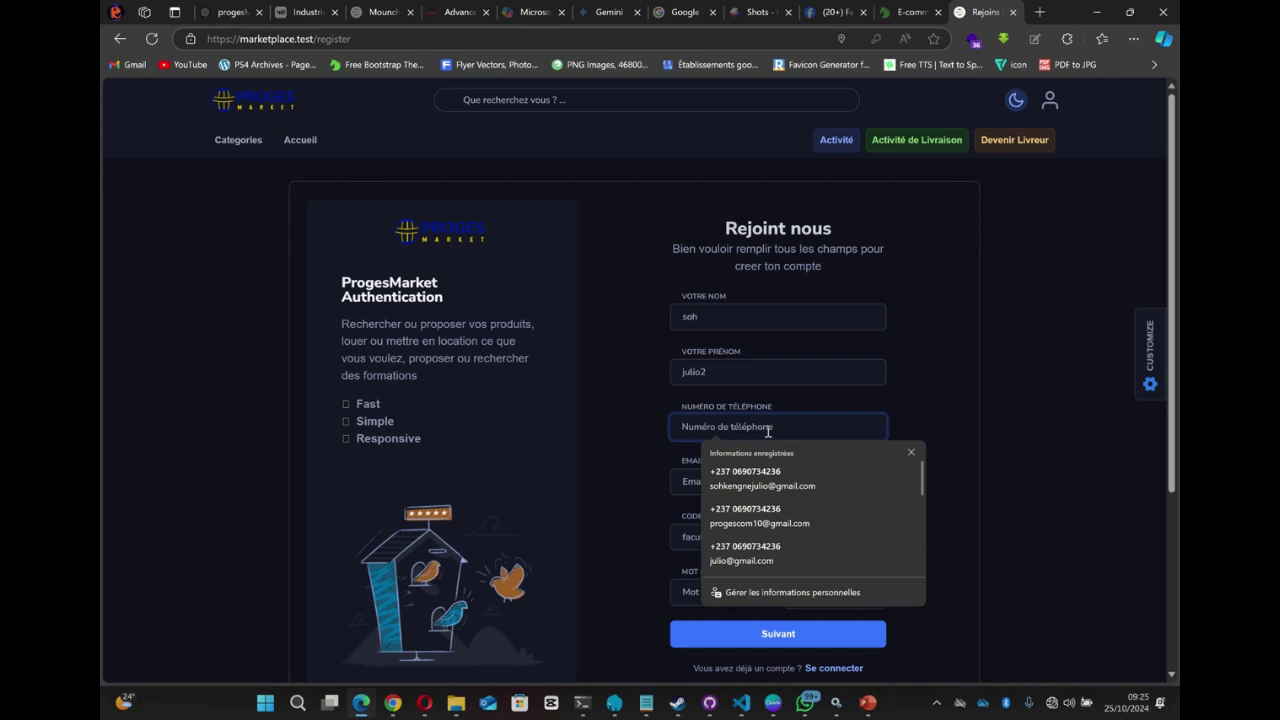
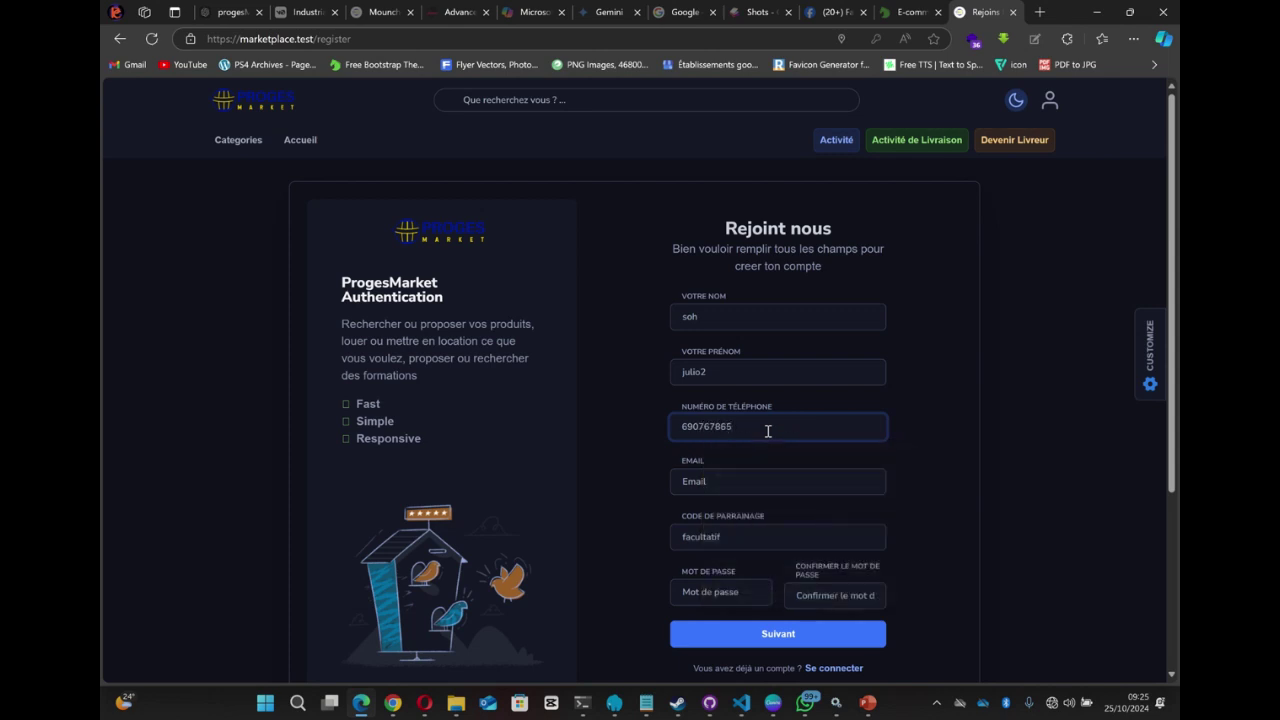
- Fill in the user's e-mail address in the EMAIL field
{"action": "left_click", "coordinate": [747, 481]}
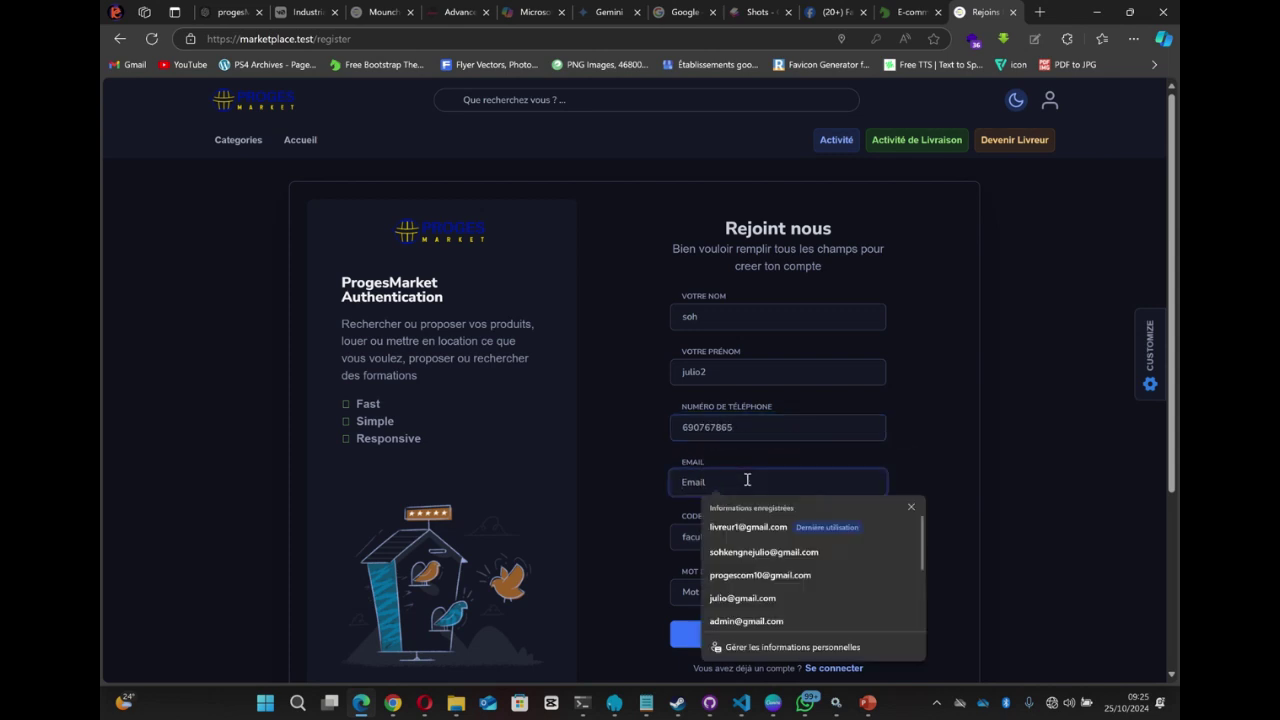
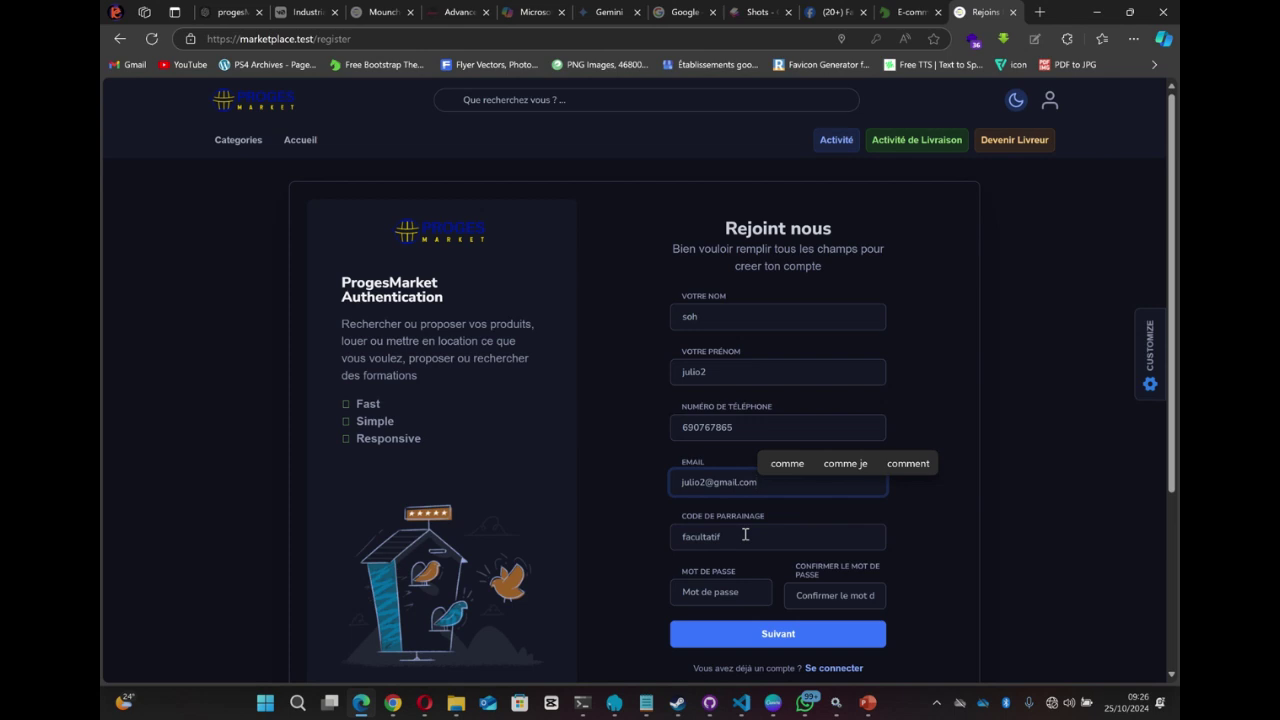
{"action": "scroll", "coordinate": [769, 534], "scroll_direction": "down", "scroll_amount": 1}
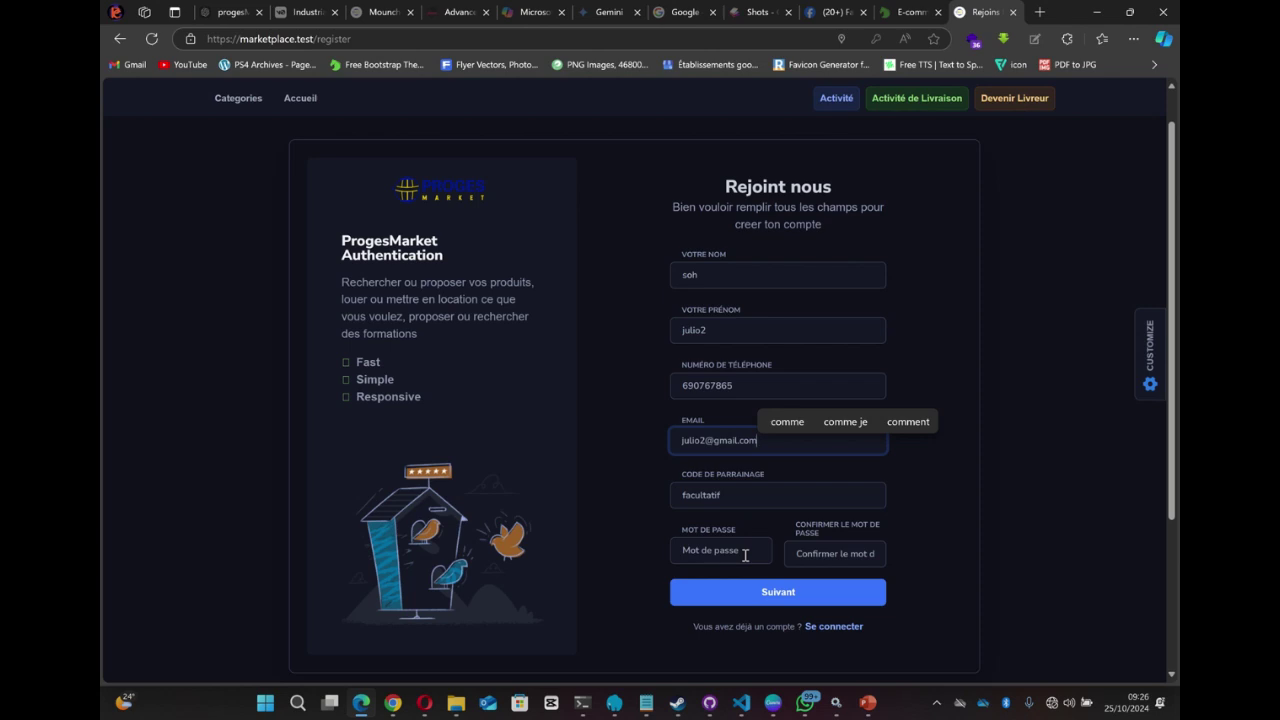
- Enter the account password in Mot de passe and Confirmer le mot de passe, then proceed with Suivant
{"action": "left_click", "coordinate": [745, 556]}
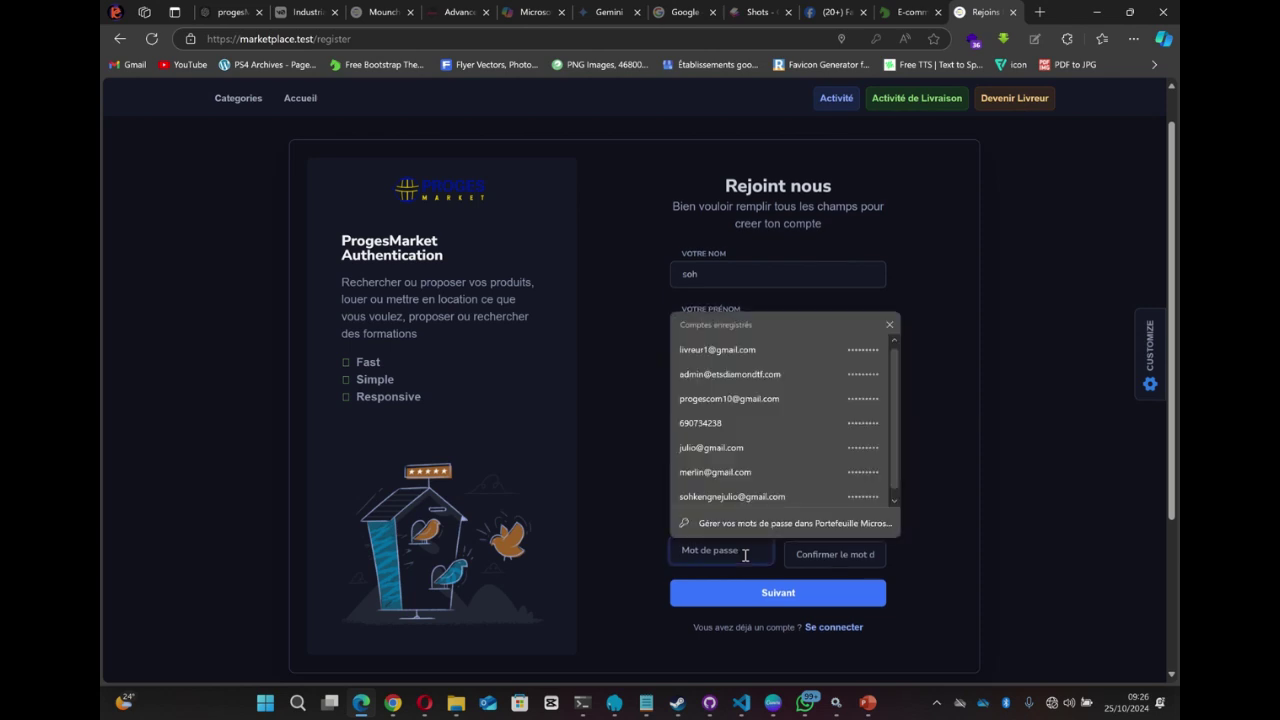
{"action": "type", "text": "1234567890"}
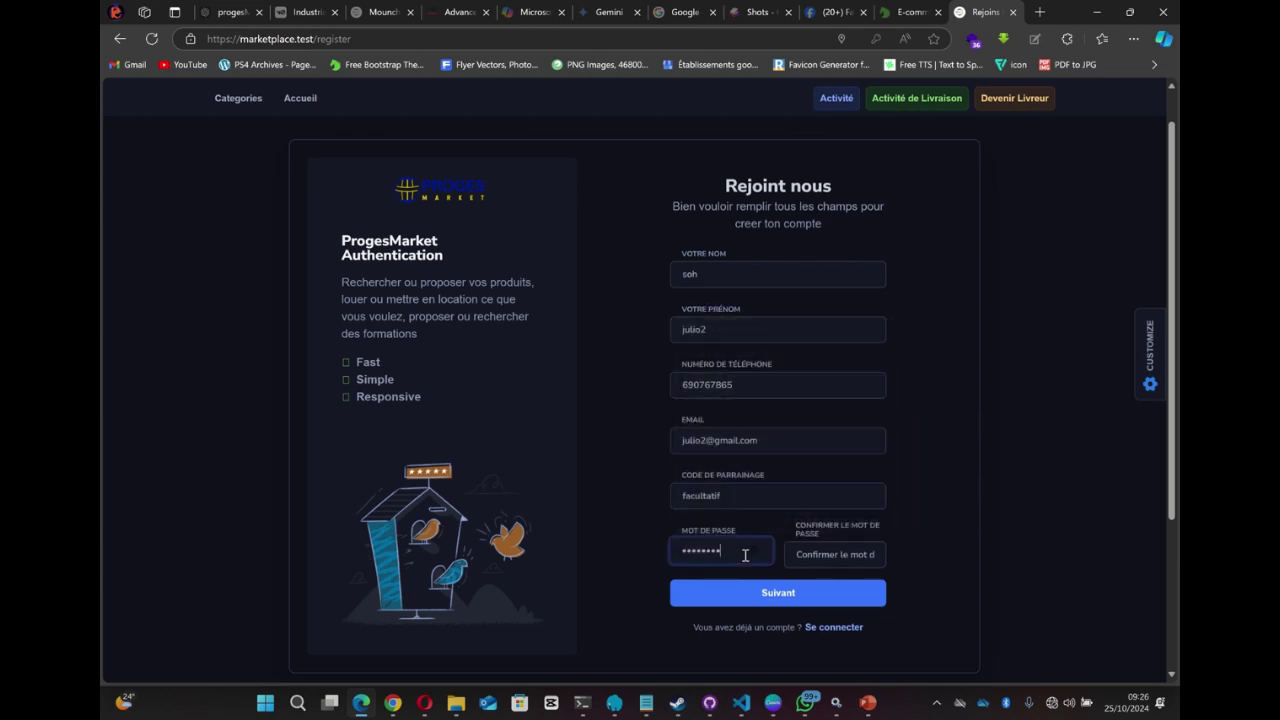
{"action": "left_click", "coordinate": [827, 554]}
{"action": "type", "text": "1234567"}
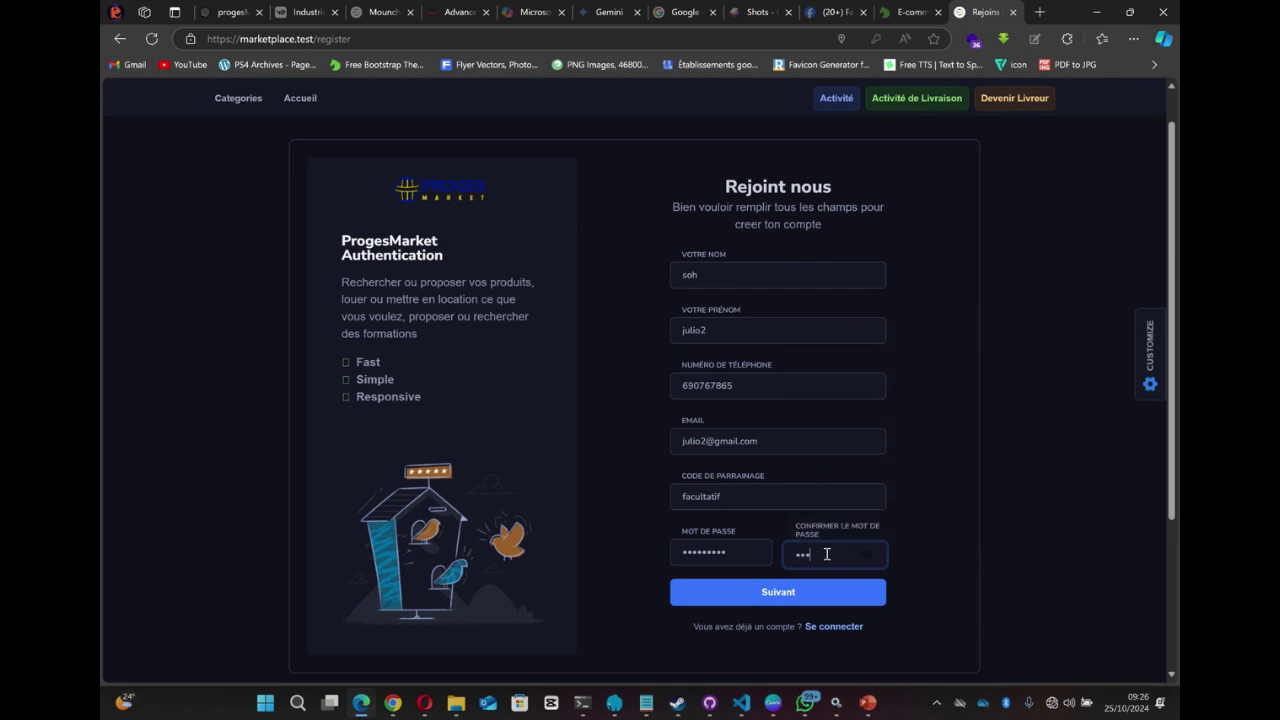
{"action": "type", "text": "890"}
{"action": "left_click", "coordinate": [820, 592]}
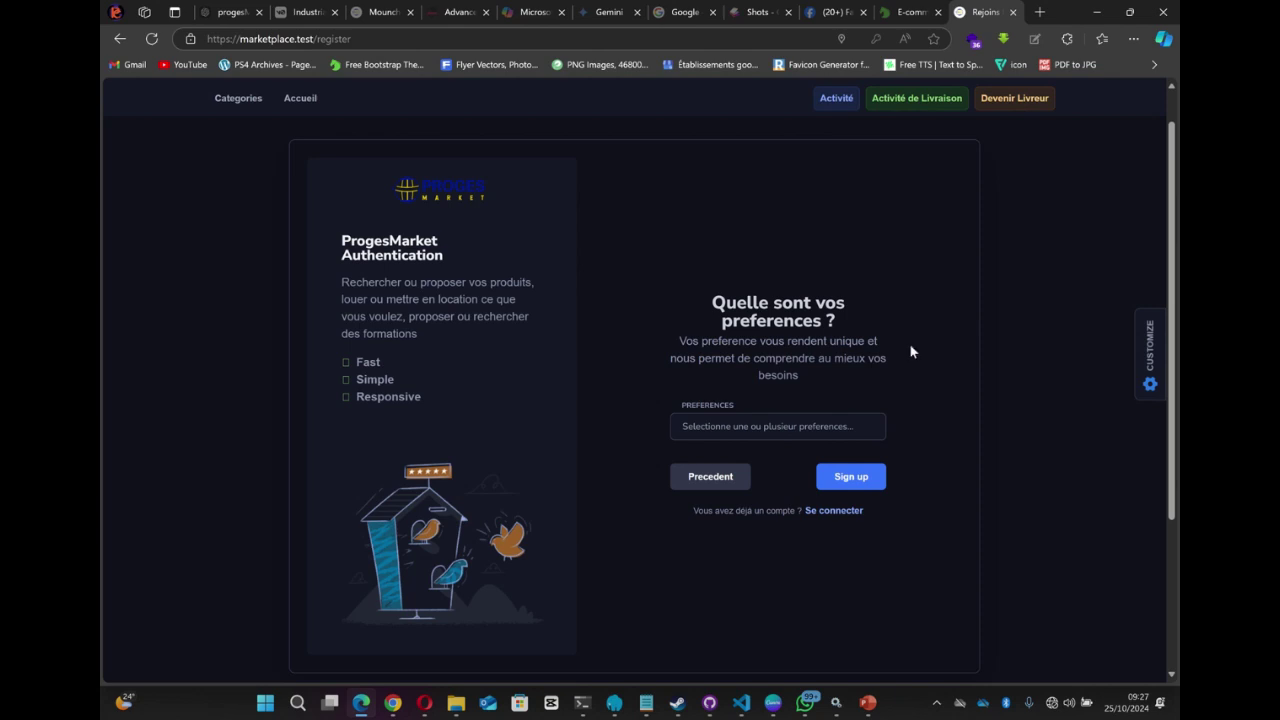
- Select Accessoires, Accessoires audios & videos, Accessoires de Projection and Accessoires Point accès as preferences
{"action": "left_click", "coordinate": [815, 427]}
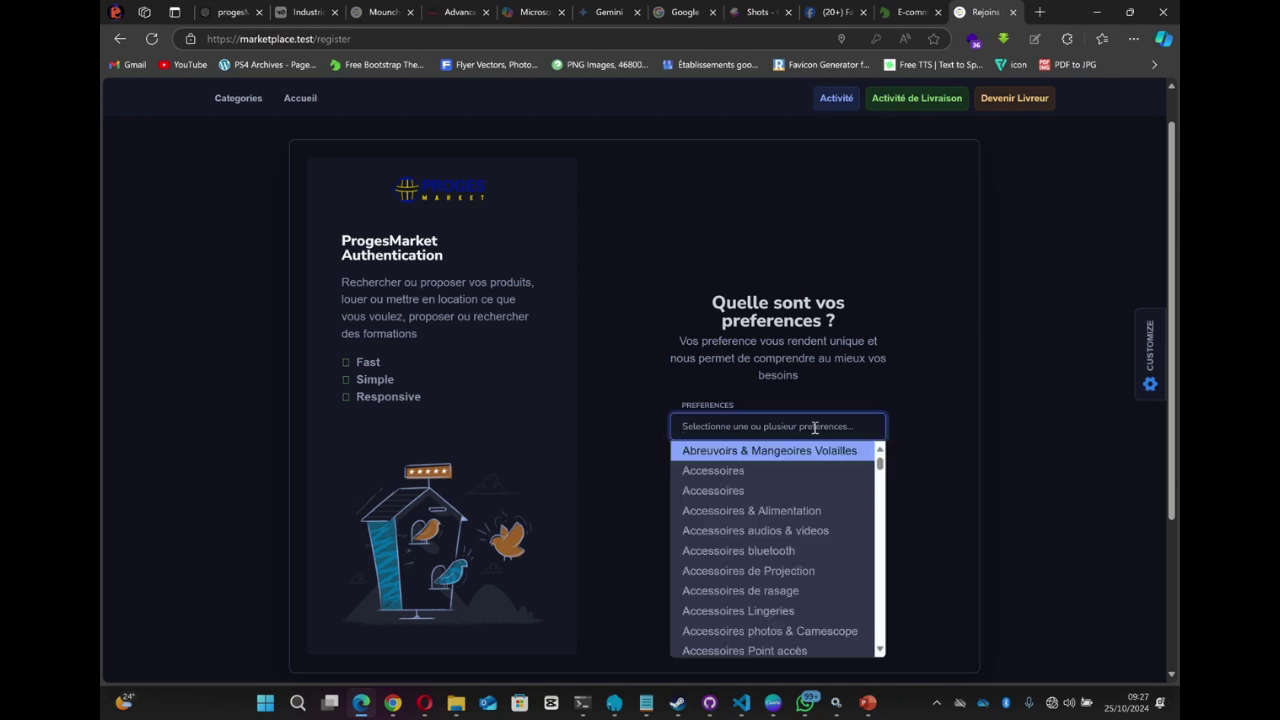
{"action": "left_click", "coordinate": [751, 474]}
{"action": "left_click", "coordinate": [751, 522]}
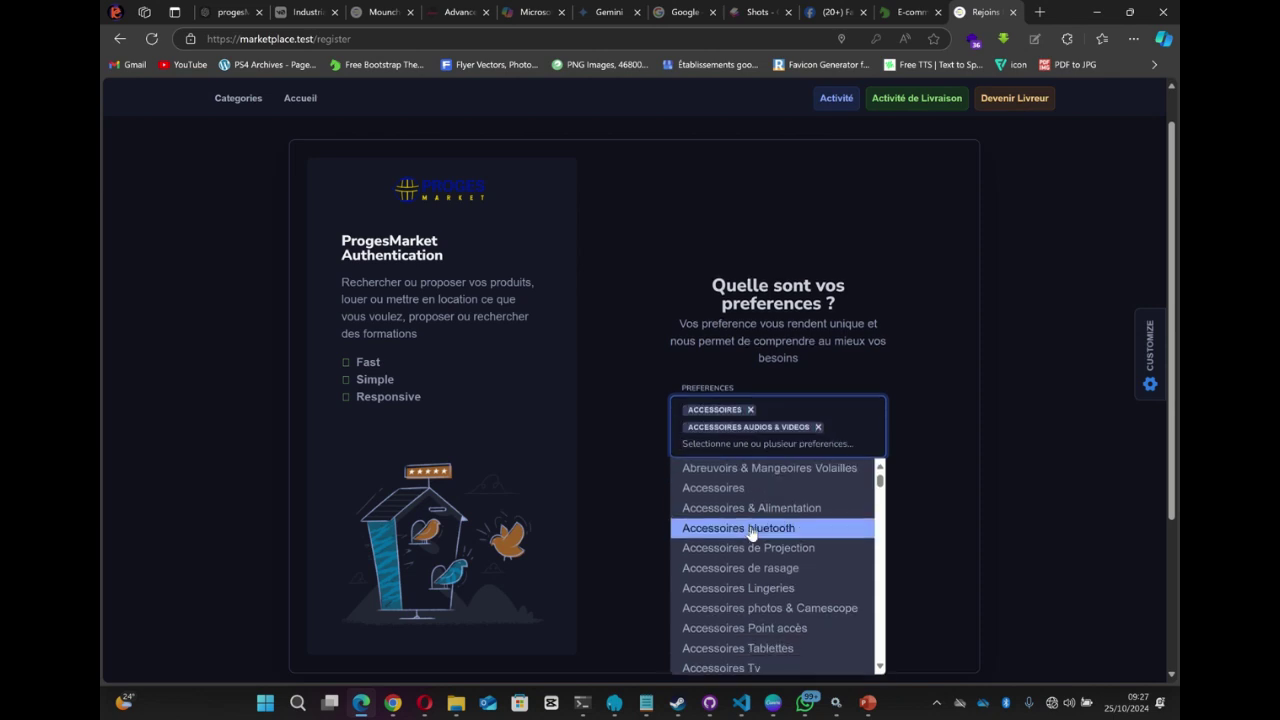
{"action": "left_click", "coordinate": [751, 548]}
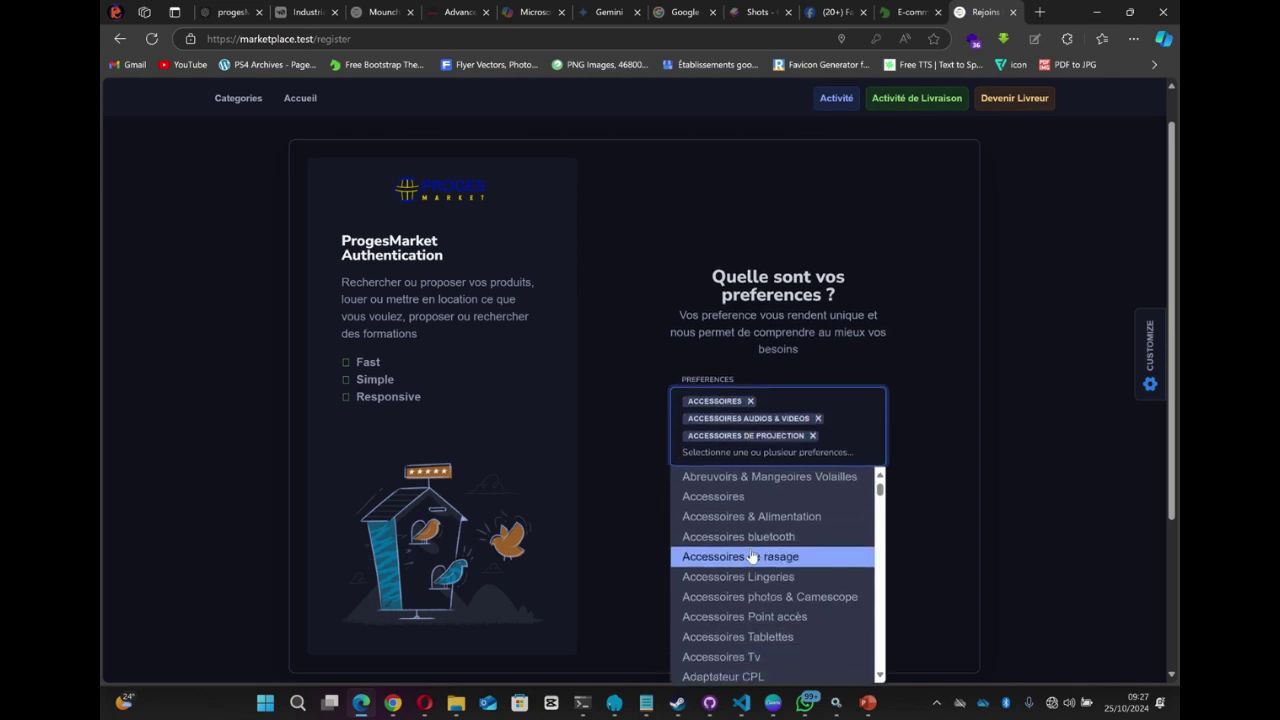
{"action": "left_click", "coordinate": [766, 626]}
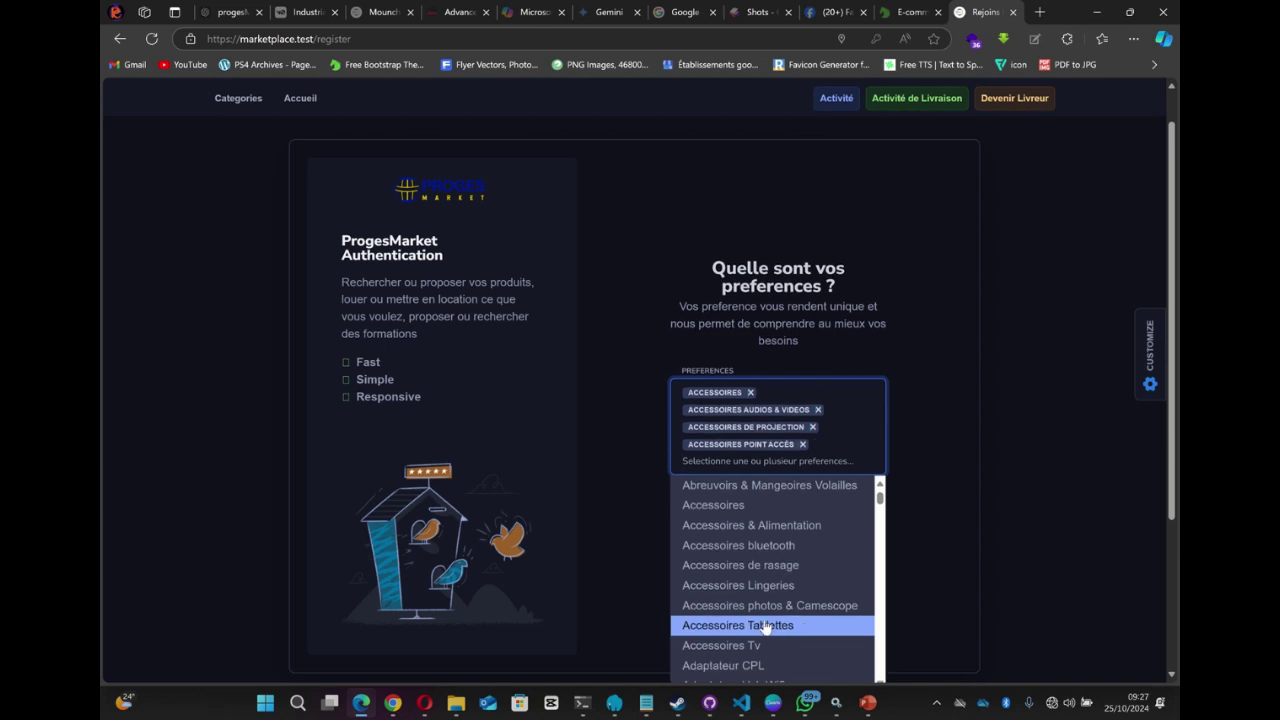
{"action": "left_click", "coordinate": [937, 340]}
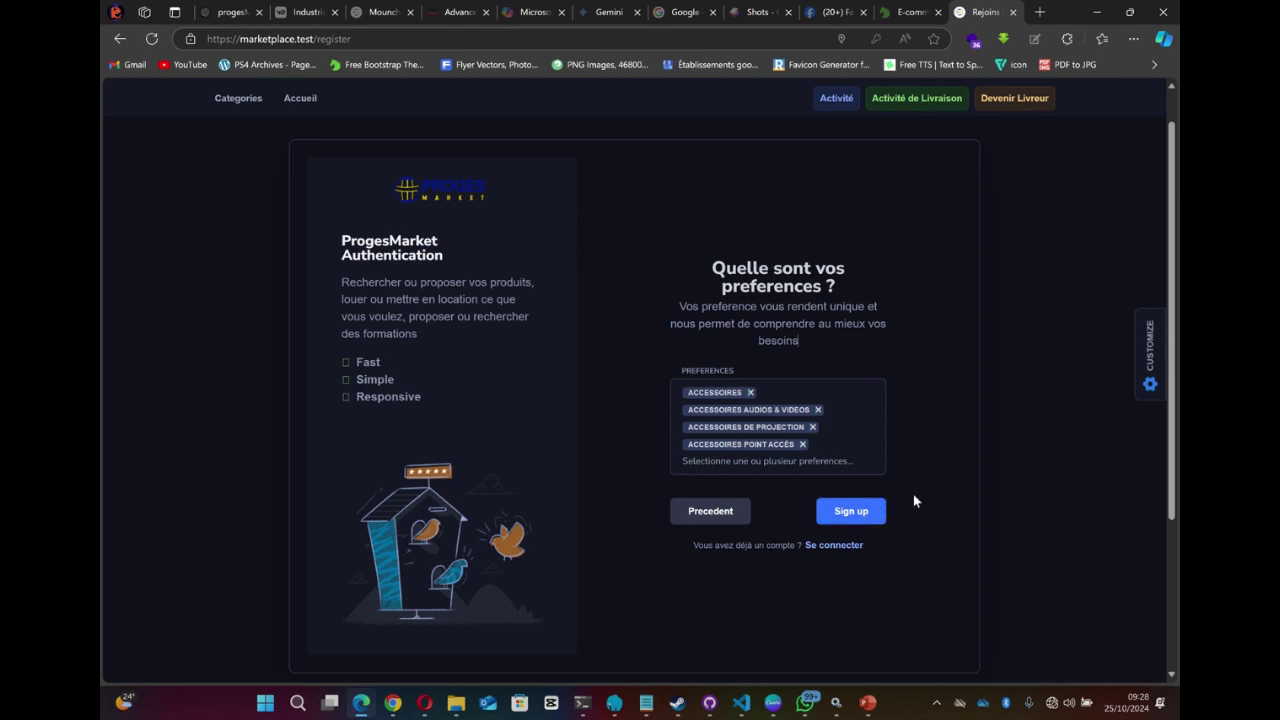
- Submit the sign-up, let Edge save the password, and open the logged-in account menu
{"action": "left_click", "coordinate": [861, 520]}
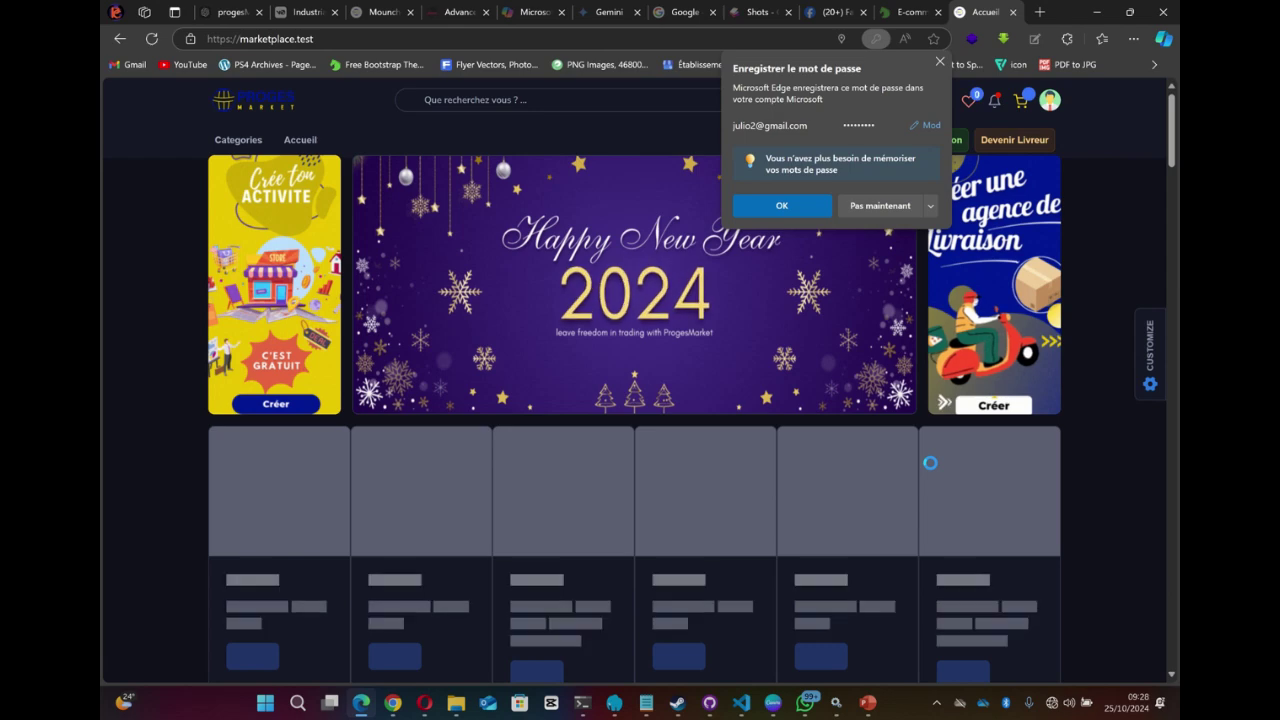
{"action": "left_click", "coordinate": [800, 207]}
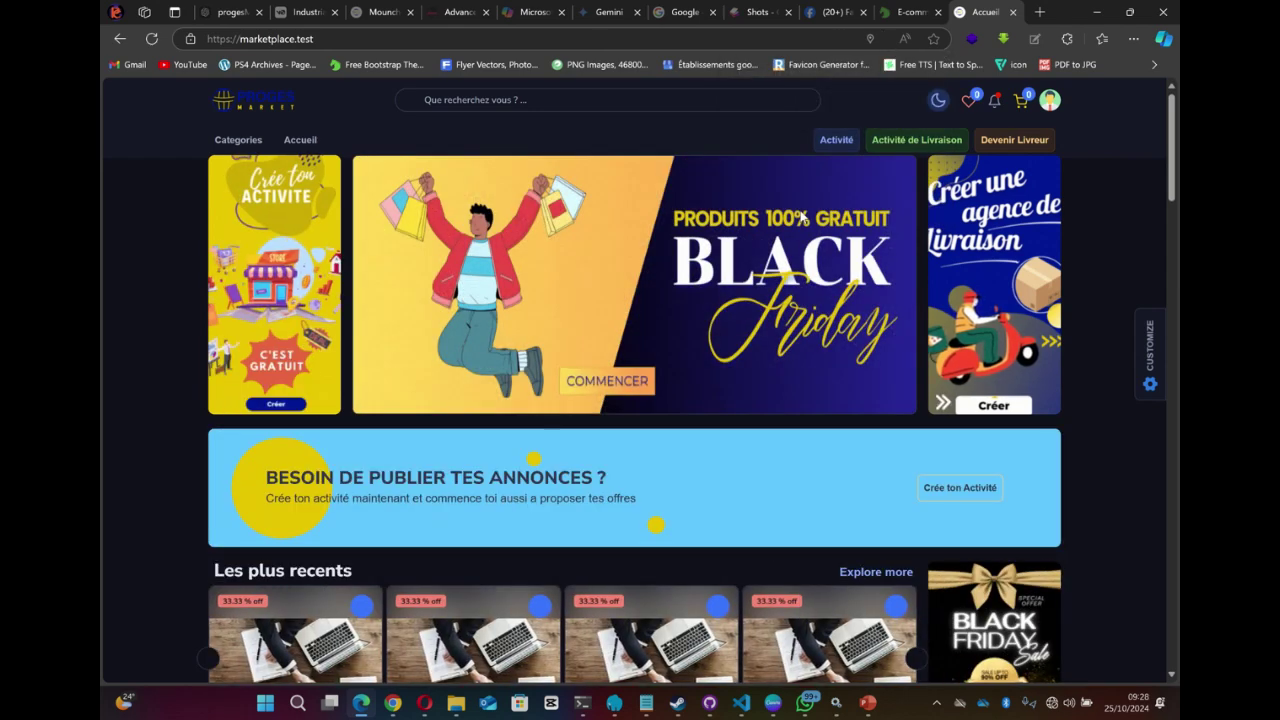
{"action": "left_click", "coordinate": [1050, 101]}
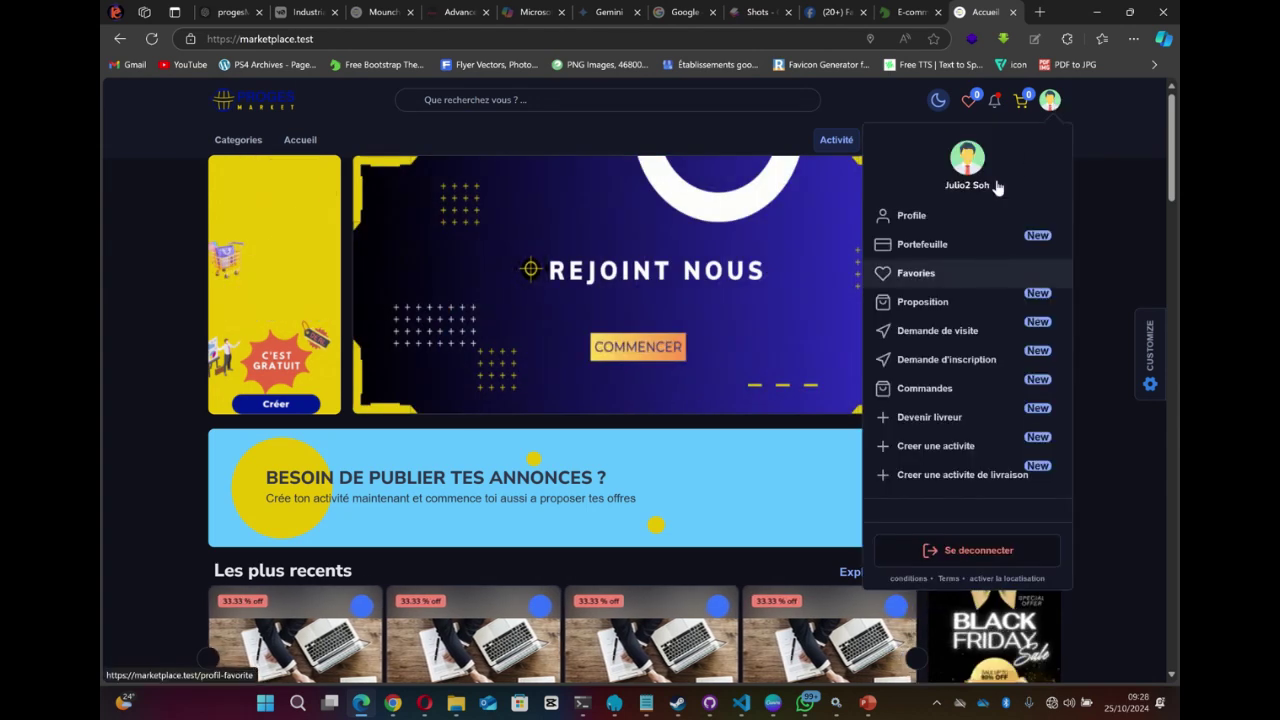